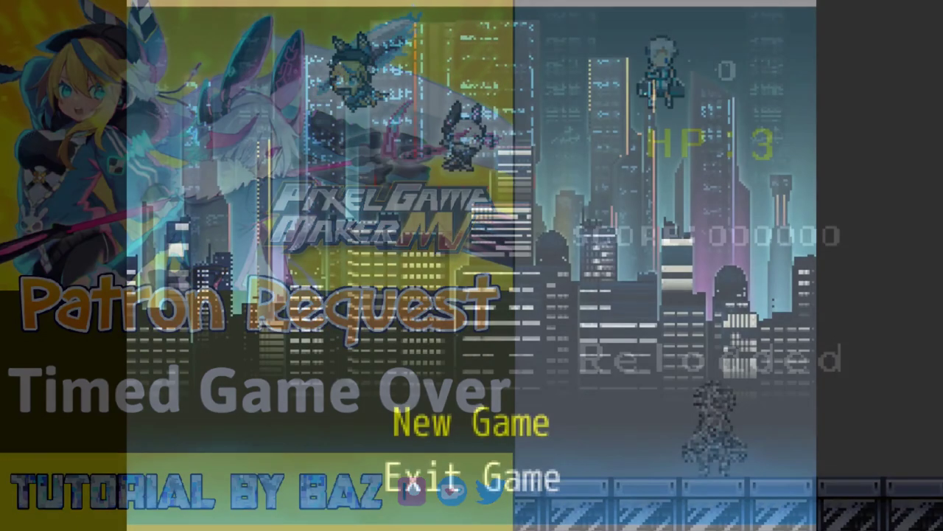
pyautogui.press('Return')
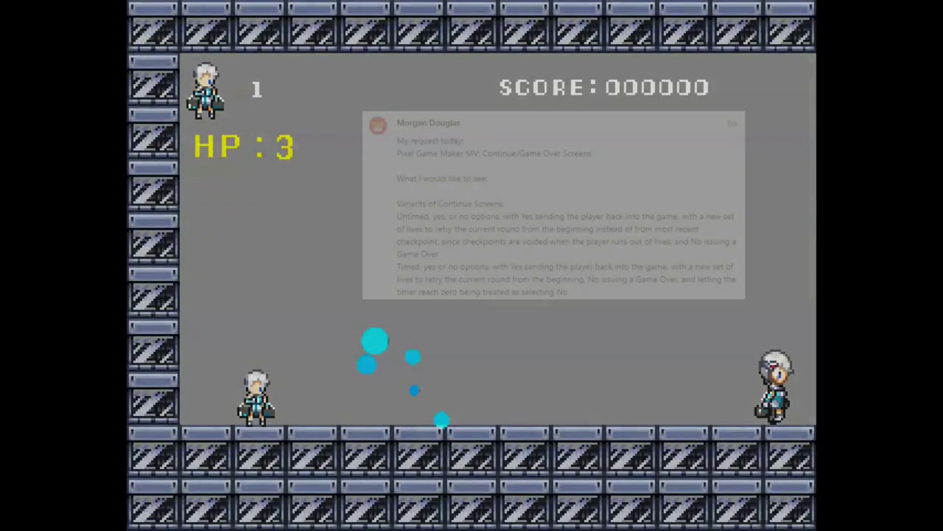
pyautogui.press('Right')
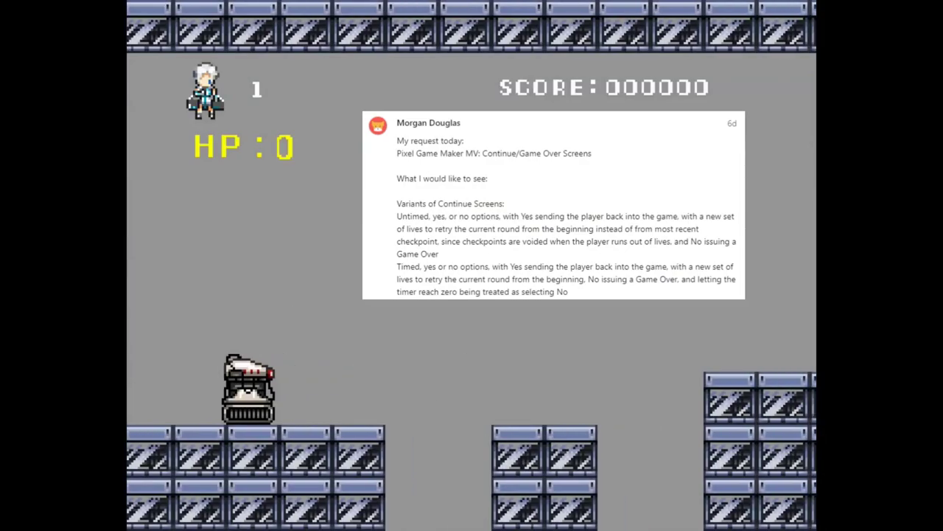
pyautogui.press('Right')
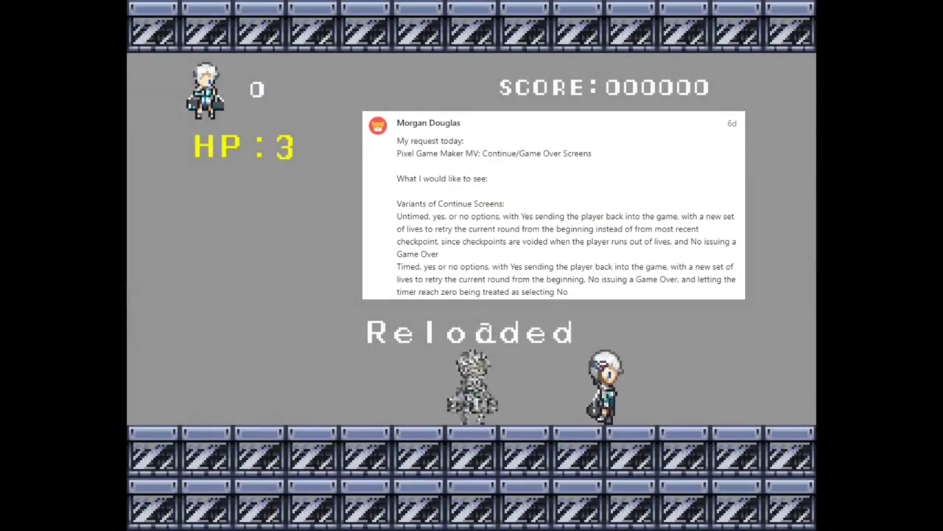
pyautogui.press('space')
pyautogui.press('Right')
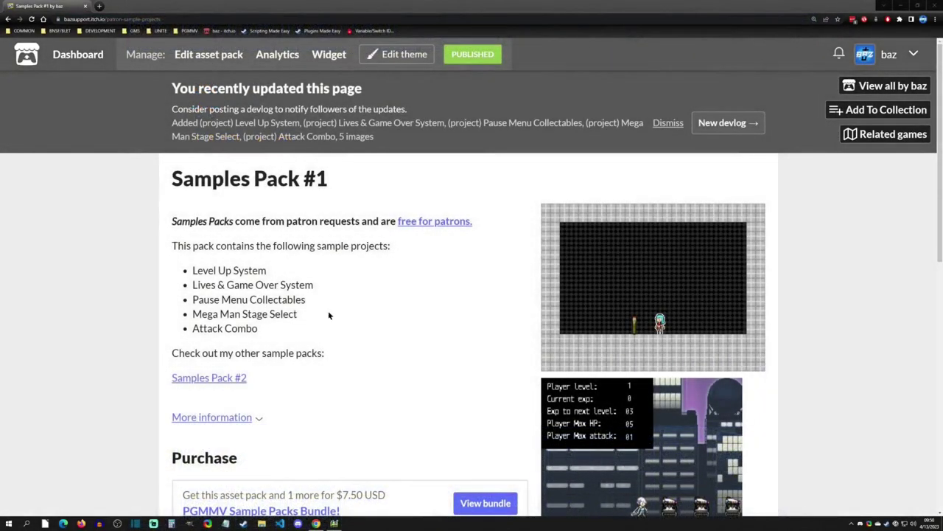
# Highlight the Lives & Game Over System entry among the sample projects and switch to Pixel Game Maker MV.
pyautogui.moveTo(191, 284); pyautogui.dragTo(317, 286)
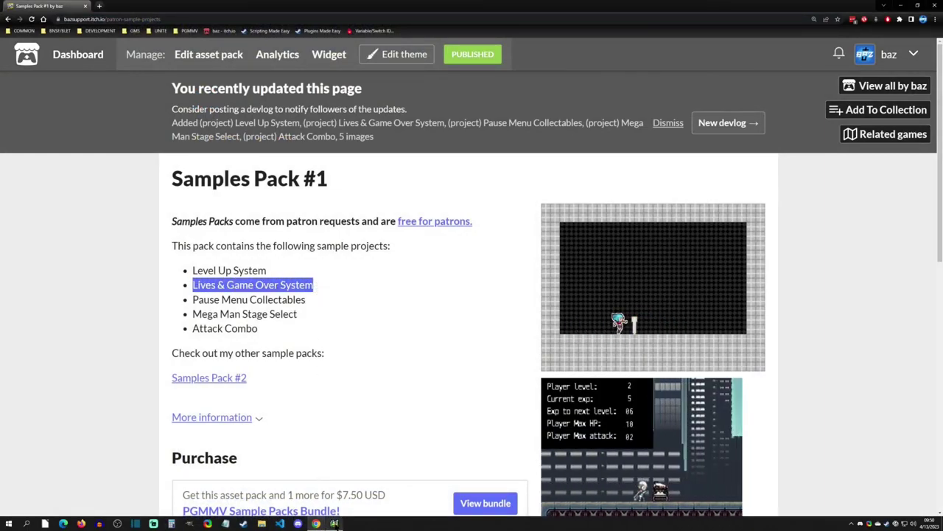
pyautogui.click(334, 524)
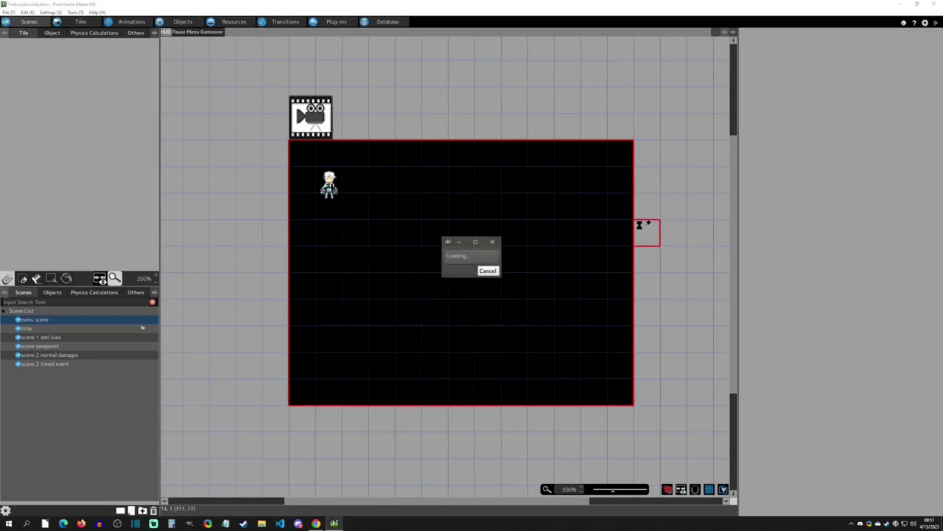
# Test-play the project, passing the save point and losing every life until the game-over screen.
pyautogui.press('Return')
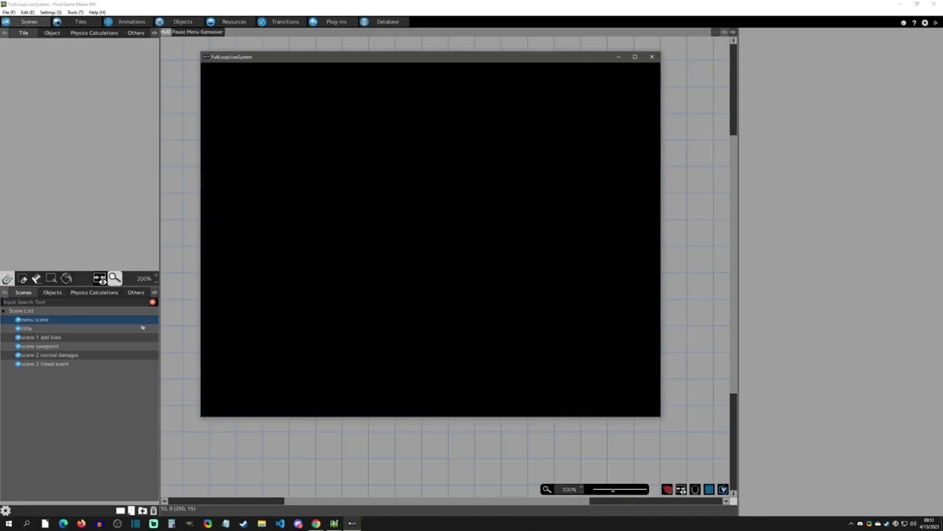
pyautogui.press('Right')
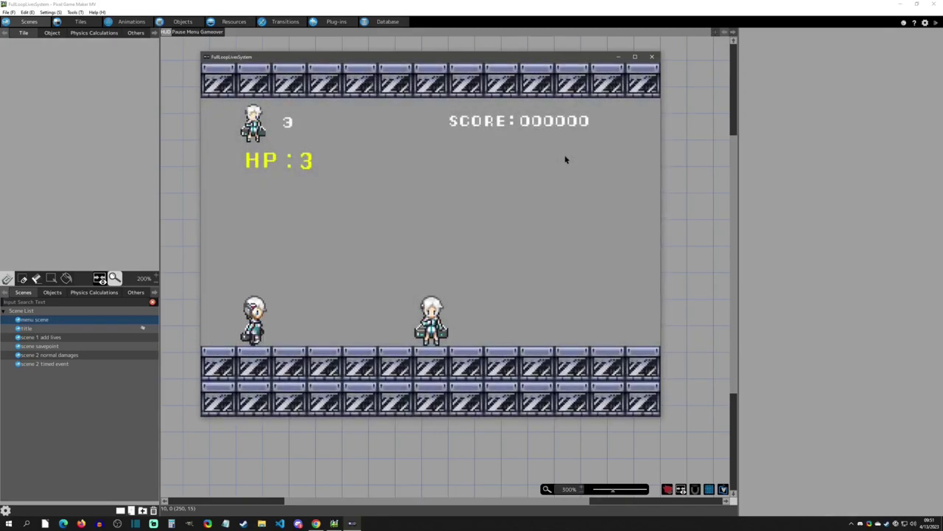
pyautogui.press('Right')
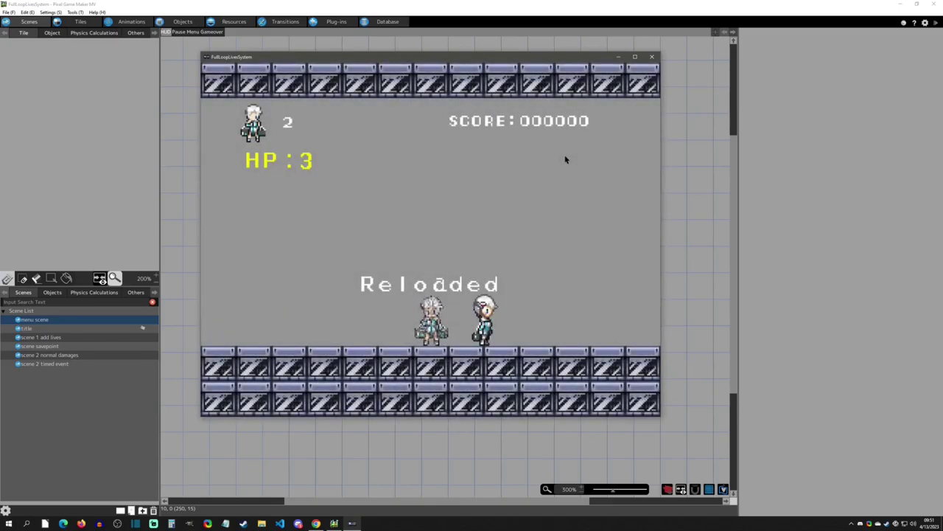
pyautogui.press('Right')
pyautogui.press('space')
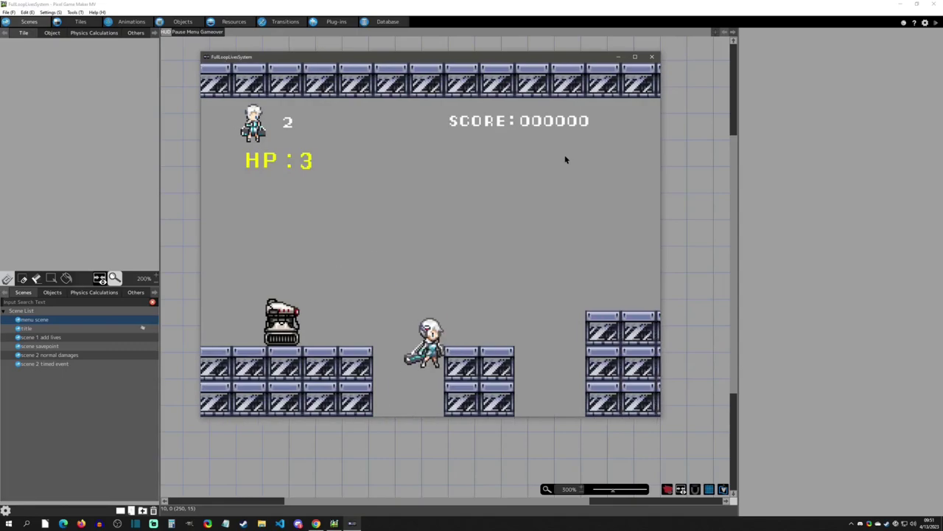
pyautogui.press('Right')
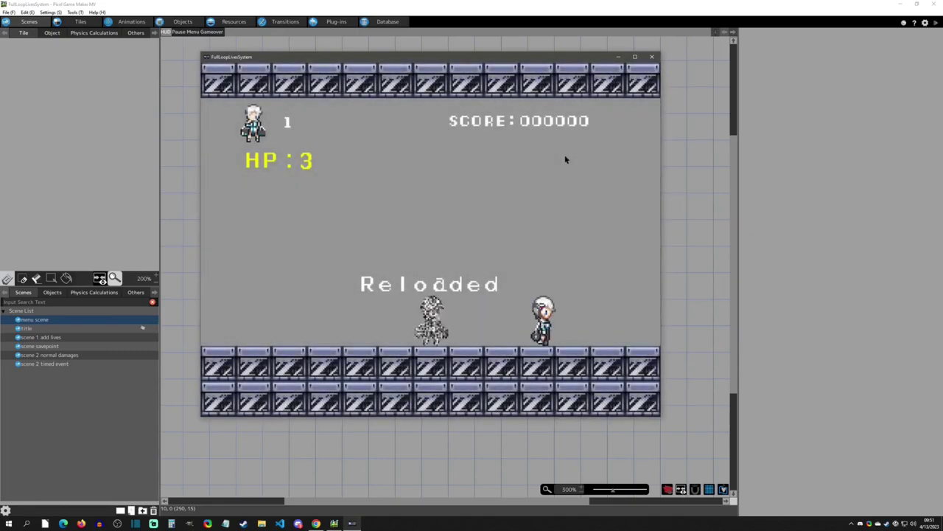
pyautogui.press('Right')
pyautogui.press('space')
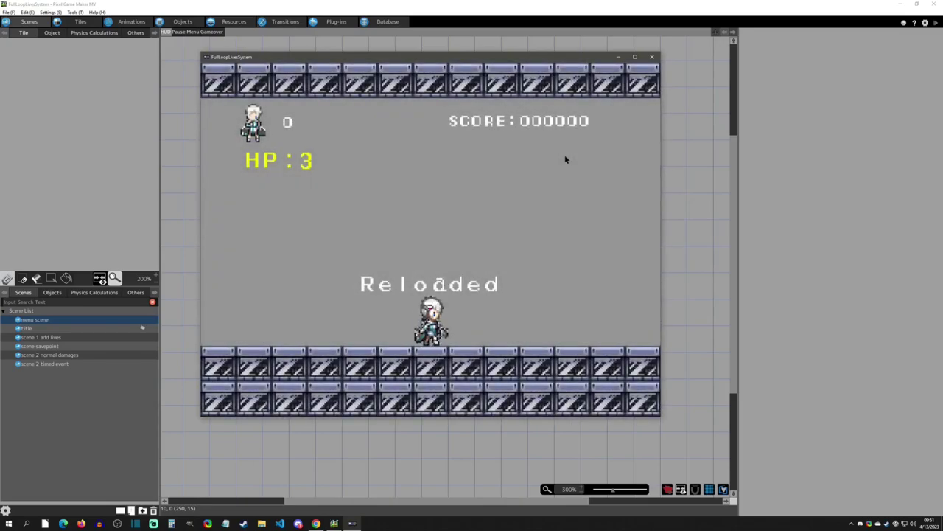
pyautogui.press('Right')
pyautogui.press('Right')
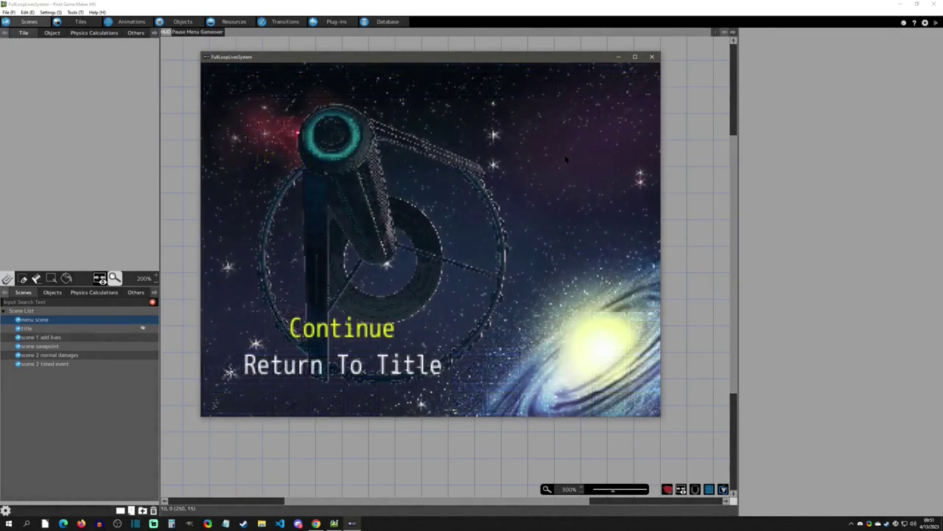
# Continue from the game-over screen back to the save point, move the player around and close the test game.
pyautogui.press('Down')
pyautogui.press('Return')
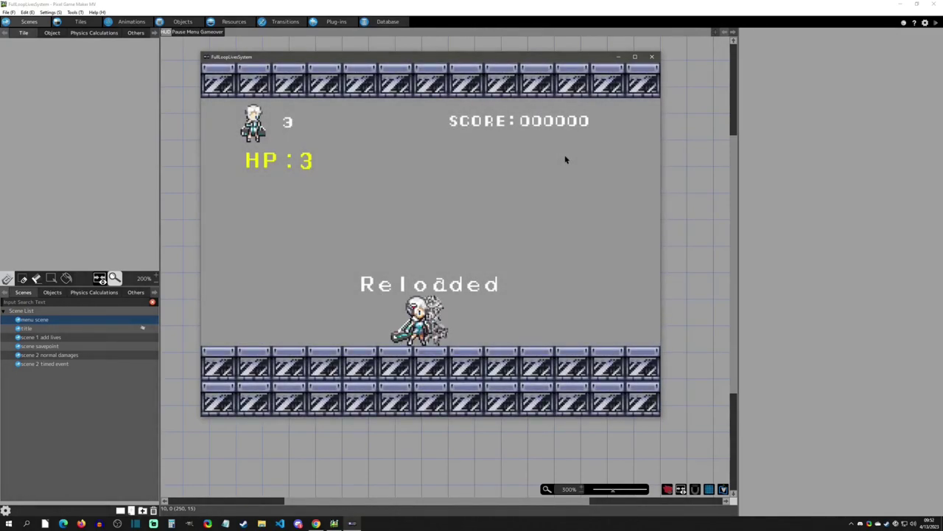
pyautogui.press('Left')
pyautogui.press('Right')
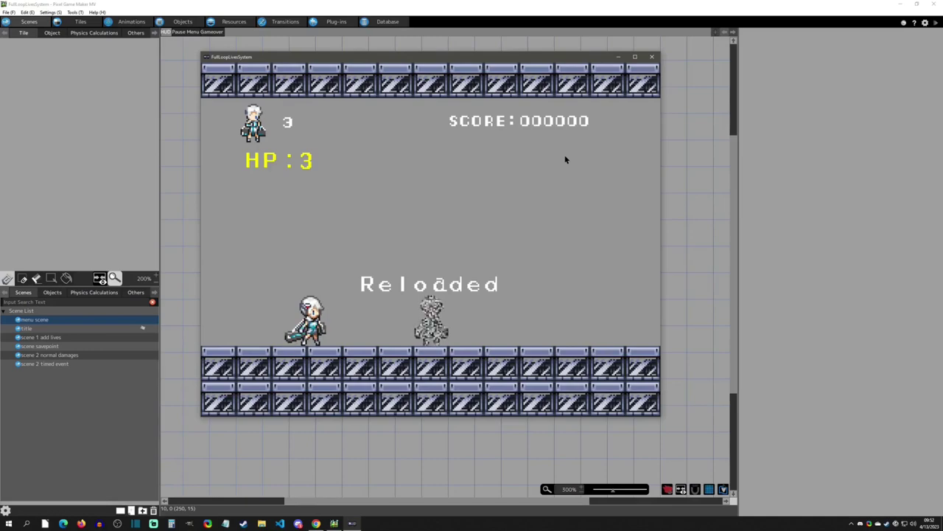
pyautogui.click(652, 57)
# Add an action above continue in the gameover_input object's action program and name it start timer.
pyautogui.click(178, 22)
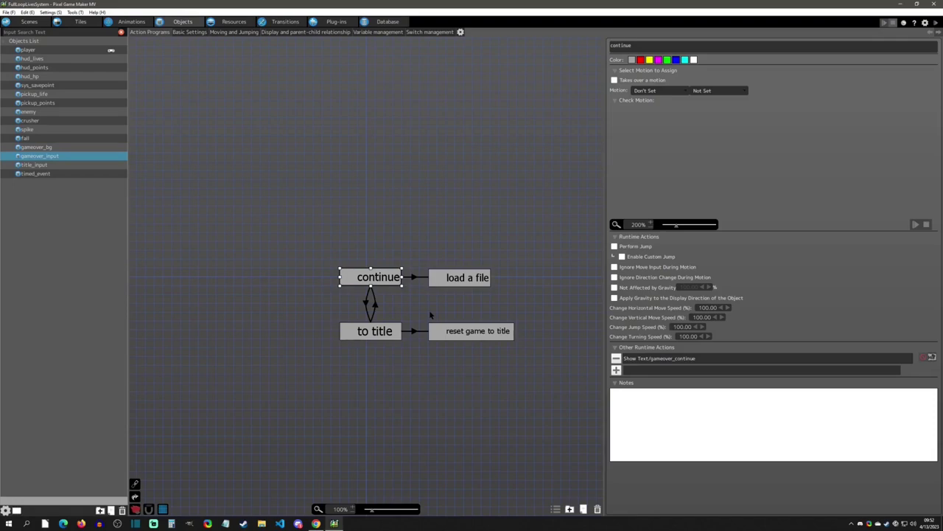
pyautogui.doubleClick(349, 225)
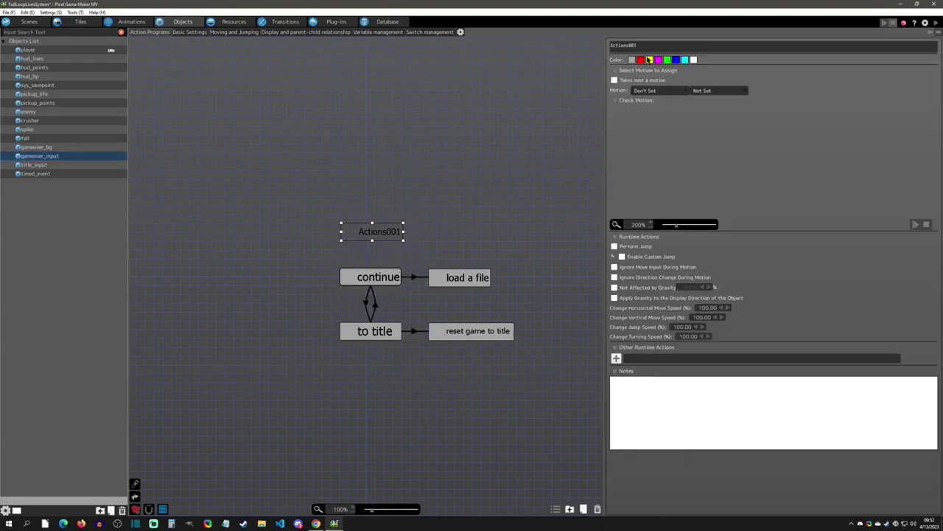
pyautogui.doubleClick(643, 46)
pyautogui.write('loart timer')
pyautogui.press('Return')
# Set start timer as the default action and link it to the continue action.
pyautogui.rightClick(389, 233)
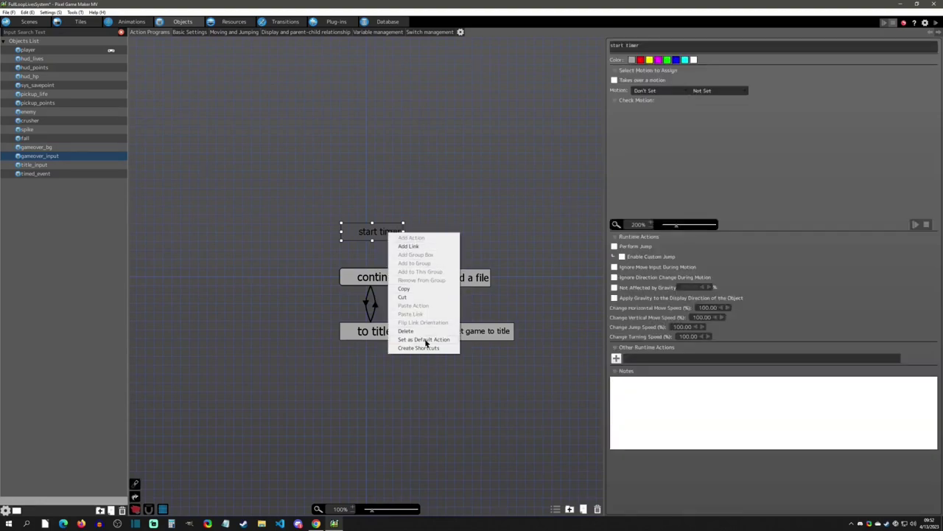
pyautogui.click(424, 340)
pyautogui.rightClick(370, 228)
pyautogui.click(391, 243)
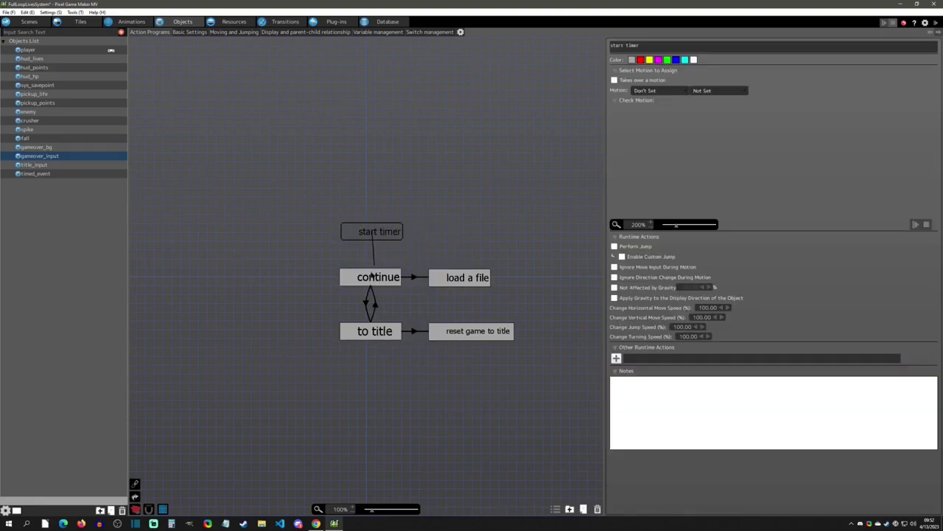
pyautogui.click(373, 276)
pyautogui.click(369, 228)
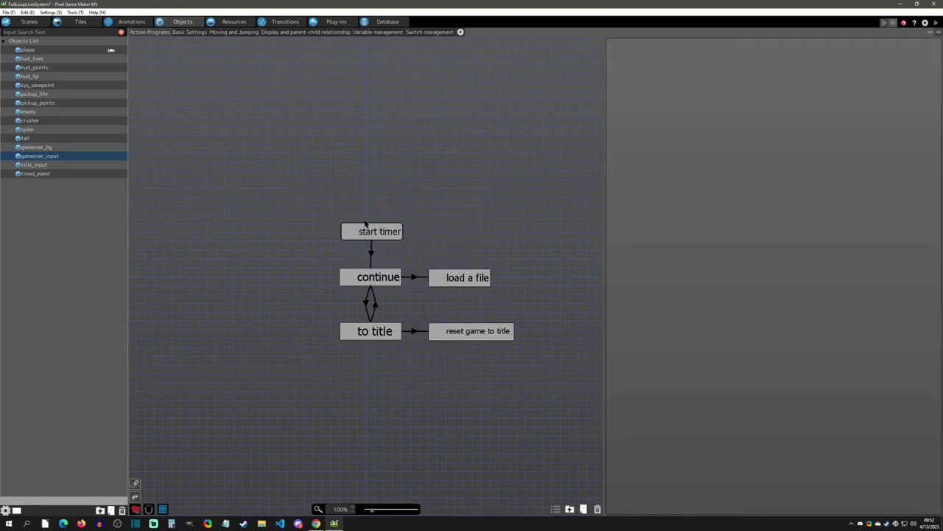
pyautogui.click(616, 358)
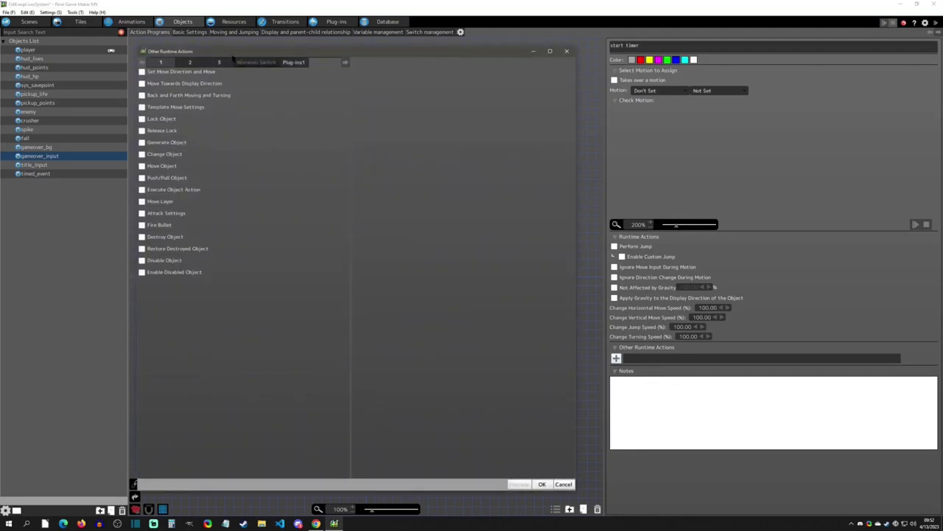
pyautogui.click(143, 190)
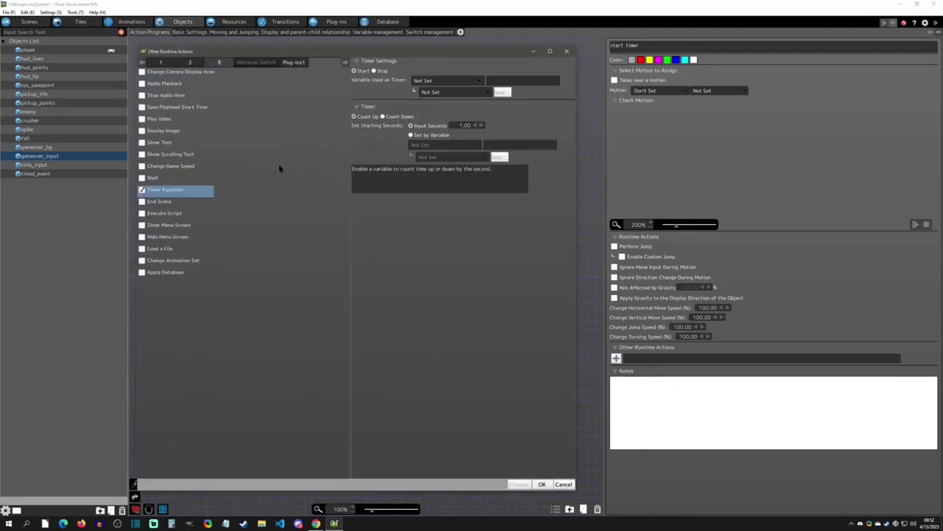
pyautogui.click(566, 51)
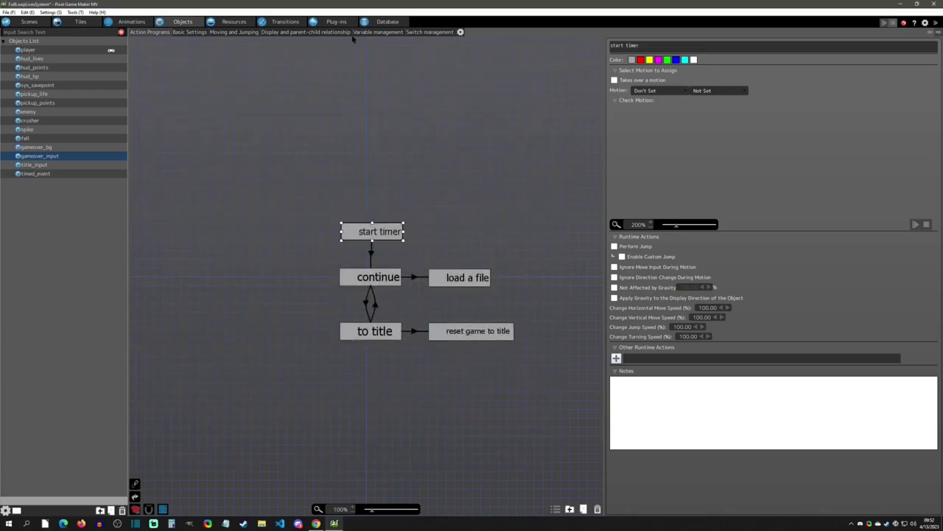
# Create a variable named timer at the head of gameover_input's variables list with a default value of 10.
pyautogui.click(358, 33)
pyautogui.rightClick(163, 58)
pyautogui.click(180, 70)
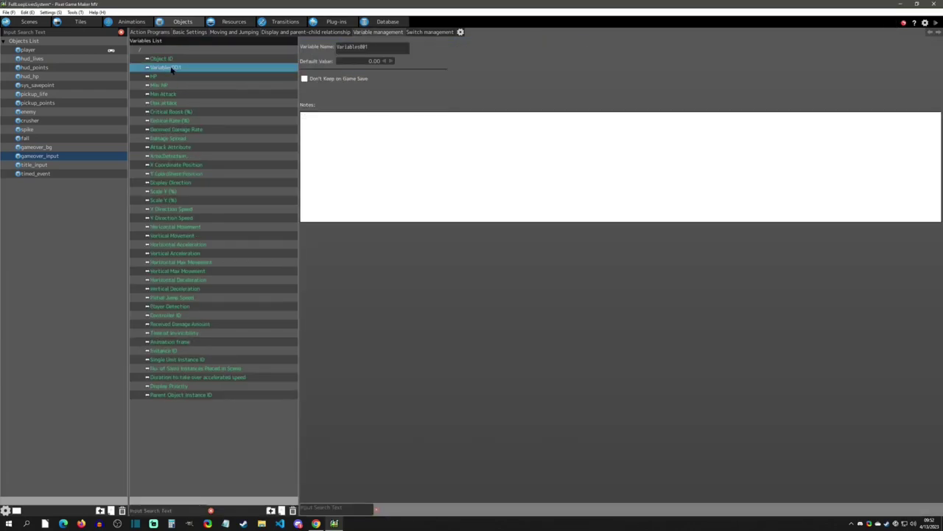
pyautogui.moveTo(171, 68); pyautogui.dragTo(211, 51)
pyautogui.write('timer')
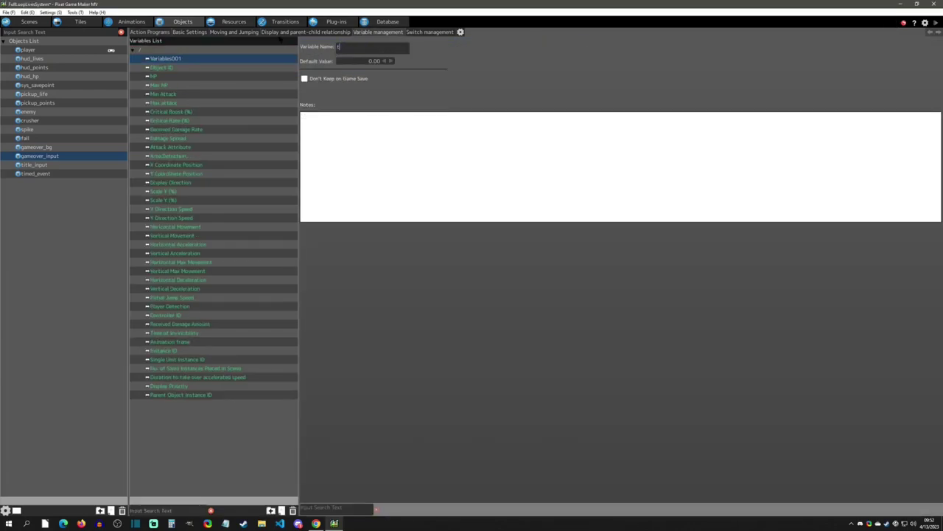
pyautogui.click(358, 61)
pyautogui.write('10')
pyautogui.press('Return')
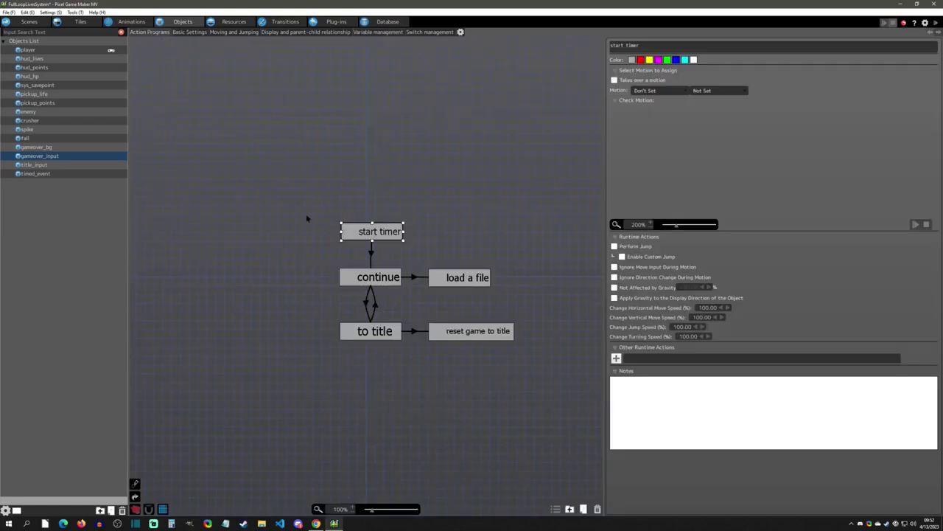
# Add a Timer Function runtime action to start timer, using Object Self's timer variable as the timer.
pyautogui.click(616, 359)
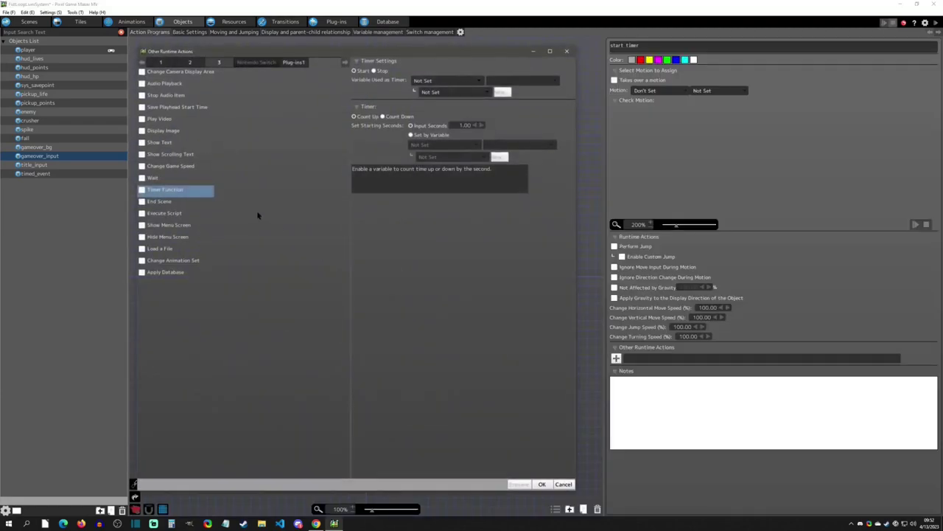
pyautogui.click(143, 190)
pyautogui.click(426, 82)
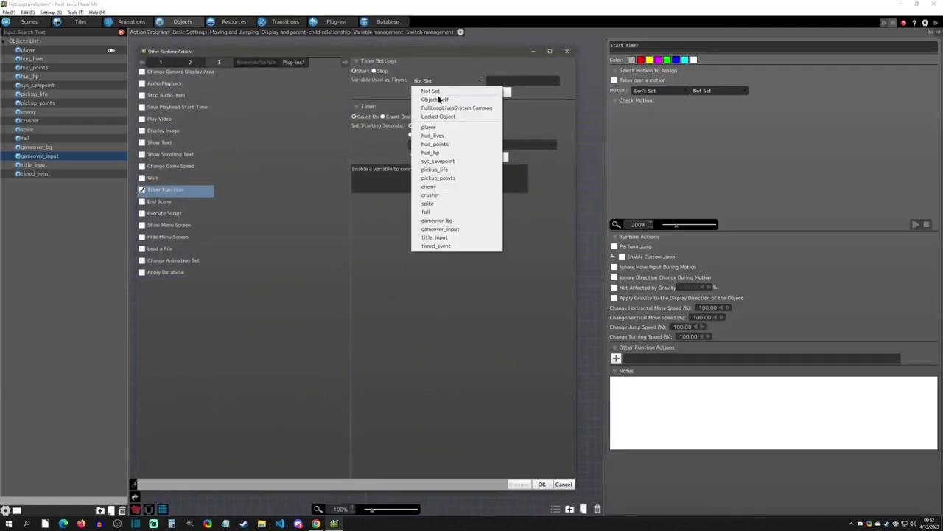
pyautogui.click(423, 99)
pyautogui.click(443, 92)
pyautogui.click(445, 111)
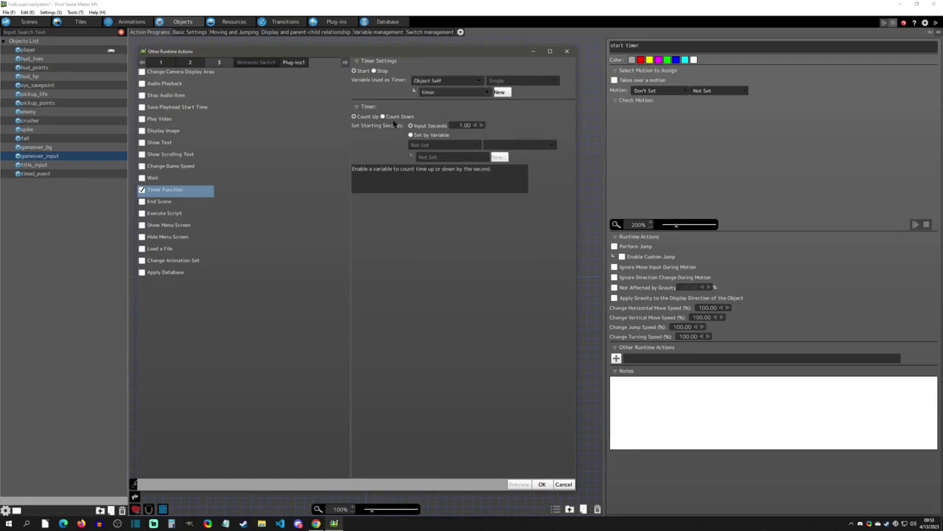
# Make the timer count down, with its starting seconds set by Object Self's timer variable, and confirm the runtime action.
pyautogui.click(412, 135)
pyautogui.click(431, 145)
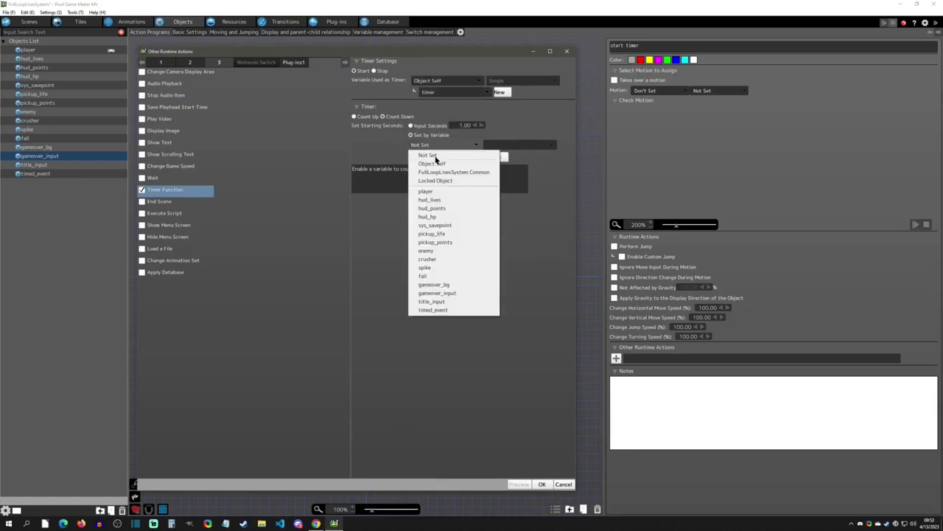
pyautogui.click(436, 162)
pyautogui.click(441, 157)
pyautogui.click(438, 175)
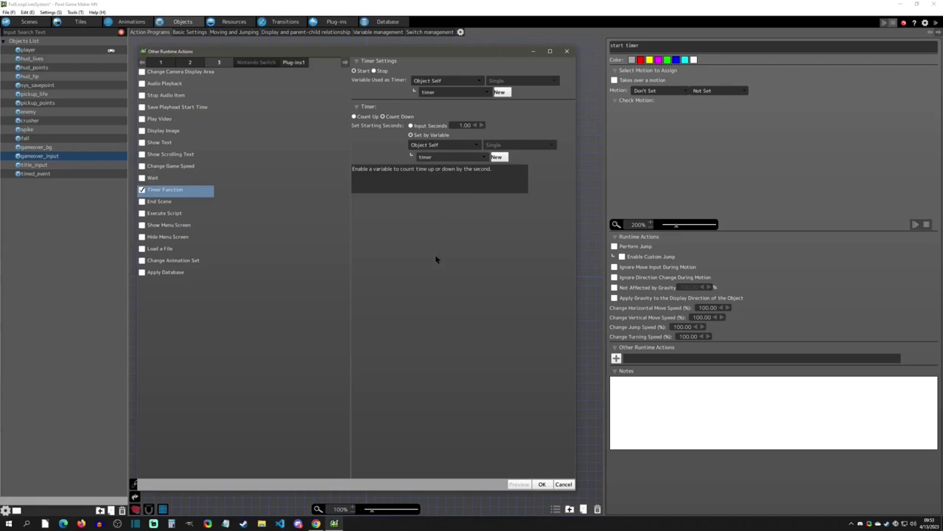
pyautogui.click(541, 483)
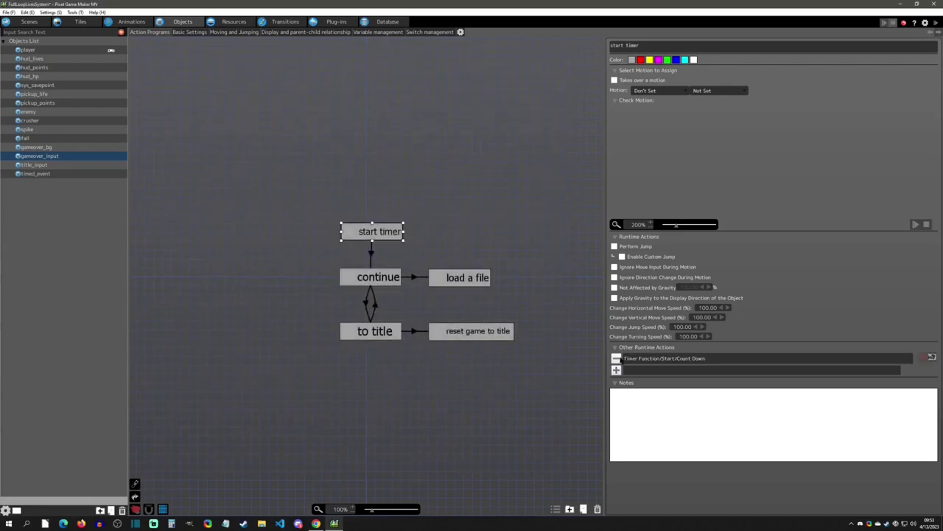
# Add a Show Text runtime action to start timer.
pyautogui.click(616, 370)
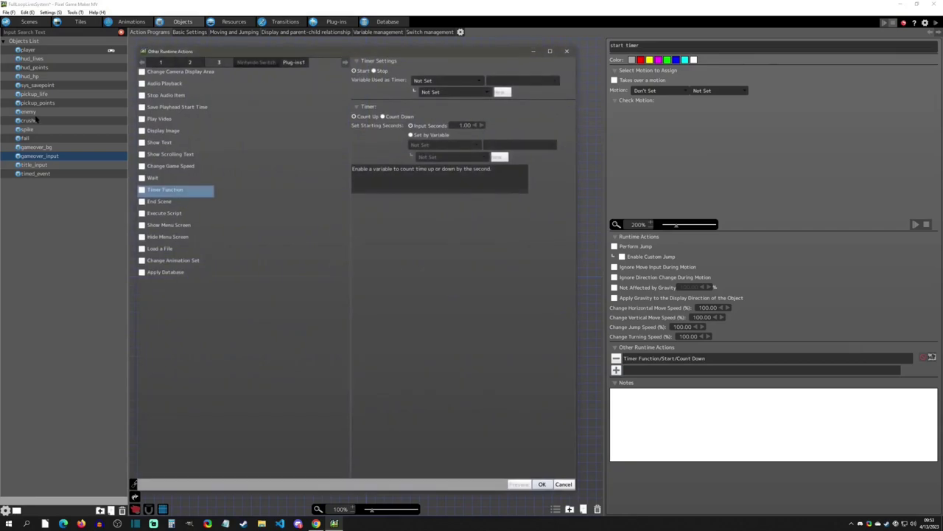
pyautogui.click(187, 63)
pyautogui.click(214, 62)
pyautogui.click(143, 143)
# Make the Show Text action display Object Self's timer variable in font8x8.
pyautogui.click(364, 143)
pyautogui.click(413, 142)
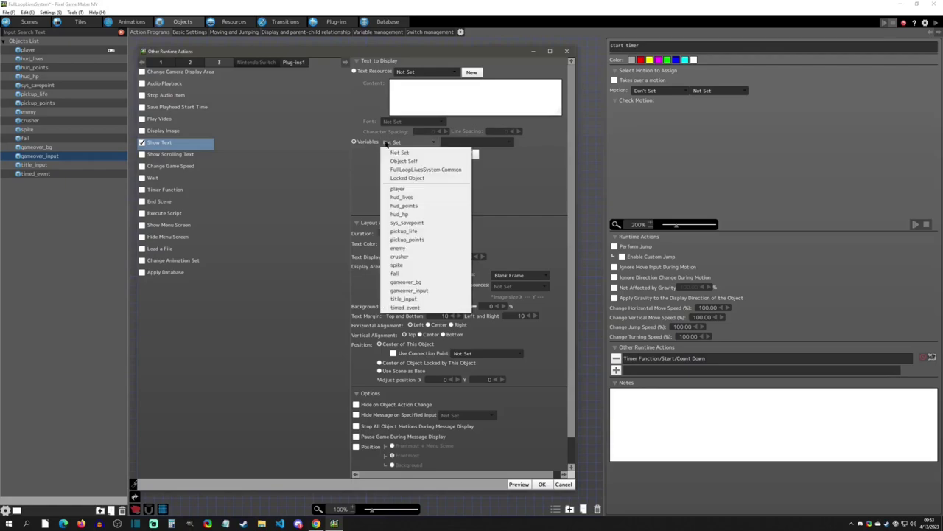
pyautogui.click(402, 152)
pyautogui.click(421, 154)
pyautogui.click(413, 172)
pyautogui.click(415, 167)
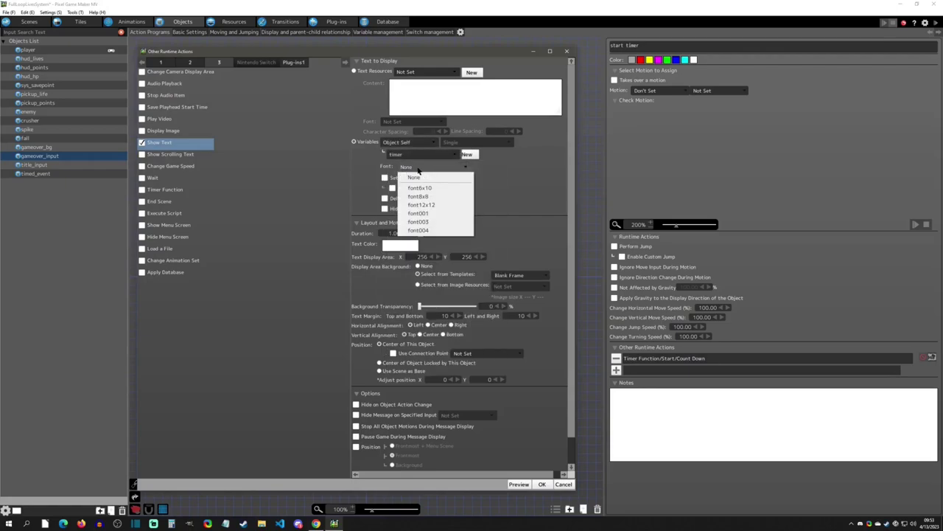
pyautogui.click(436, 201)
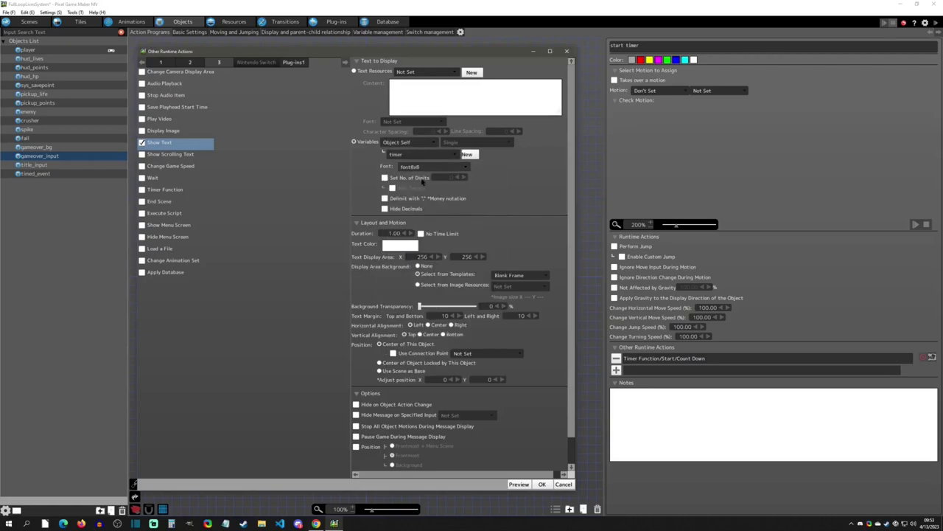
# Limit the displayed timer to 2 digits with decimals hidden, and give the text no time limit.
pyautogui.click(420, 180)
pyautogui.click(409, 191)
pyautogui.click(422, 233)
# Remove the text's display area background, set its margins to 0, and center it horizontally and vertically.
pyautogui.doubleClick(422, 256)
pyautogui.click(426, 266)
pyautogui.moveTo(436, 315); pyautogui.dragTo(457, 318)
pyautogui.write('0')
pyautogui.press('Tab')
# Position the timer text relative to the scene at X 156 and Y 40, and confirm the Show Text action.
pyautogui.click(388, 370)
pyautogui.doubleClick(440, 379)
pyautogui.click(496, 379)
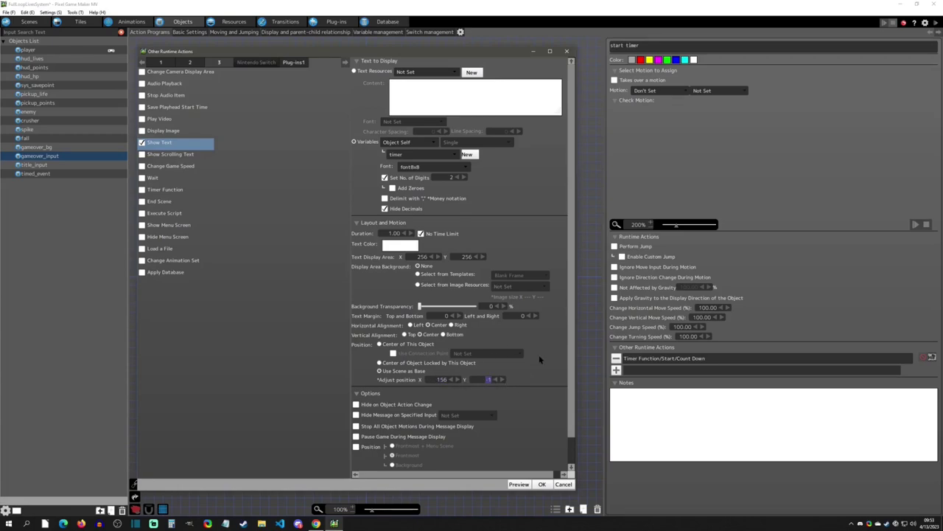
pyautogui.write('040')
pyautogui.click(542, 484)
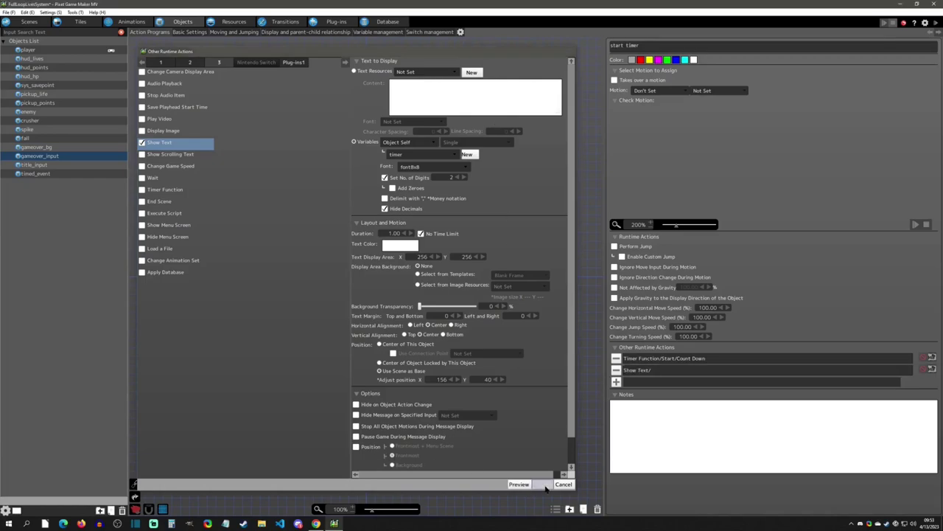
pyautogui.doubleClick(637, 370)
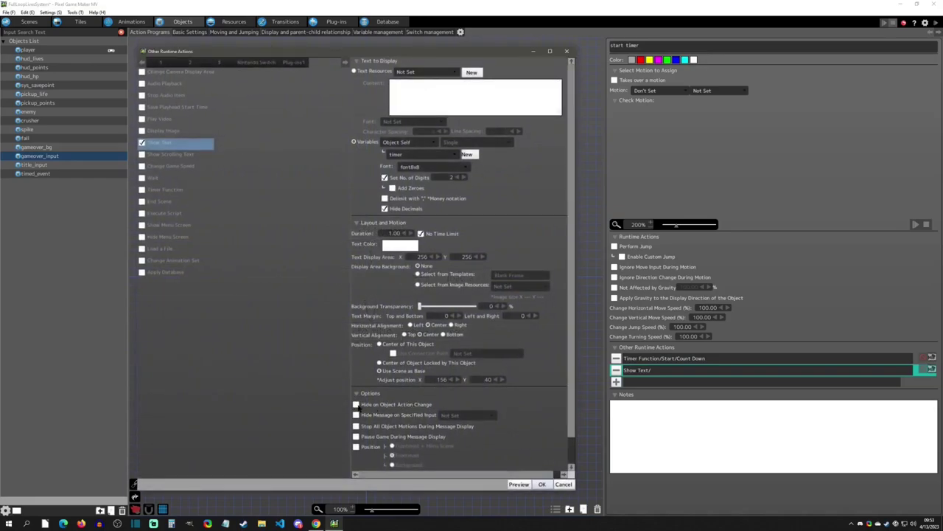
pyautogui.click(542, 484)
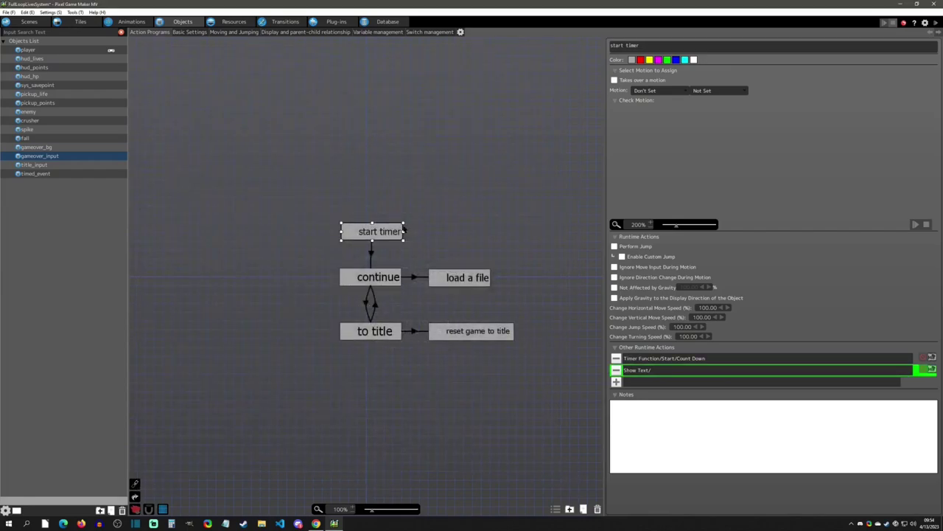
# Check the project's Lives variable and playtest the game until the continue screen counts down, then close the game window.
pyautogui.click(233, 22)
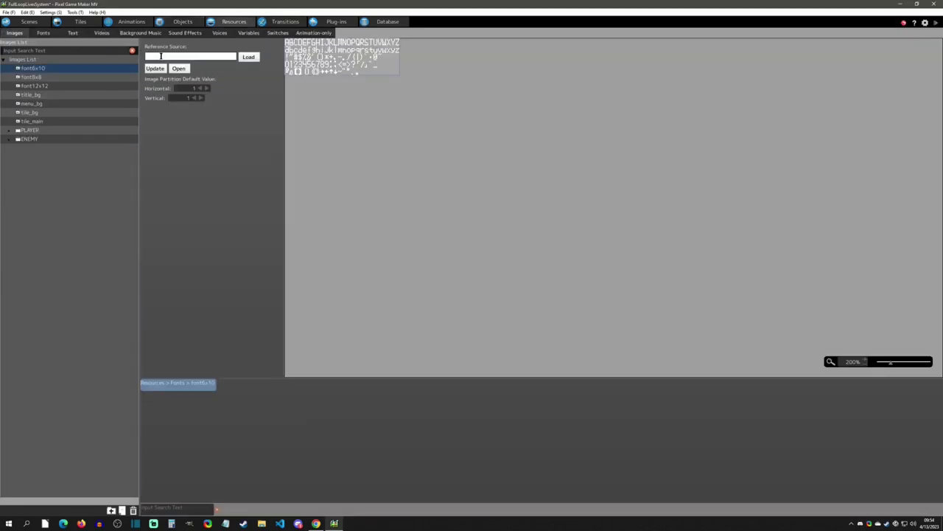
pyautogui.click(248, 33)
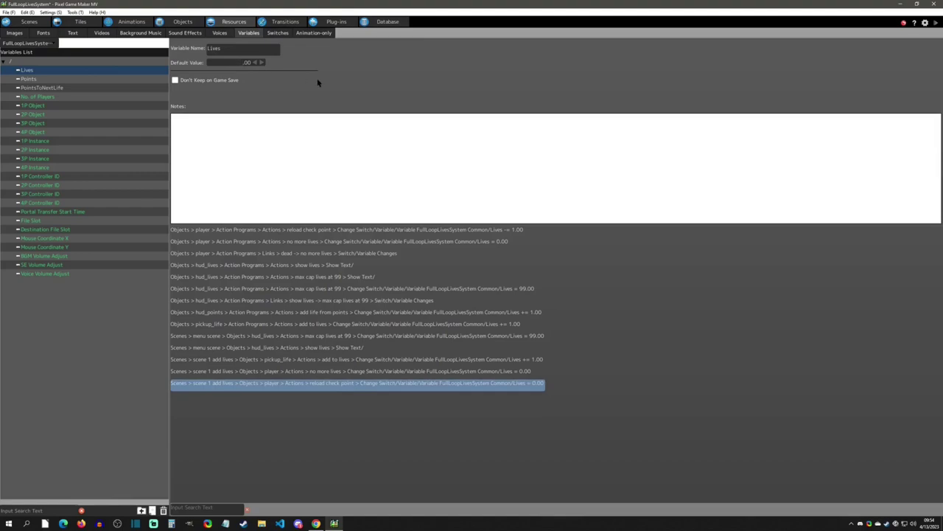
pyautogui.click(936, 23)
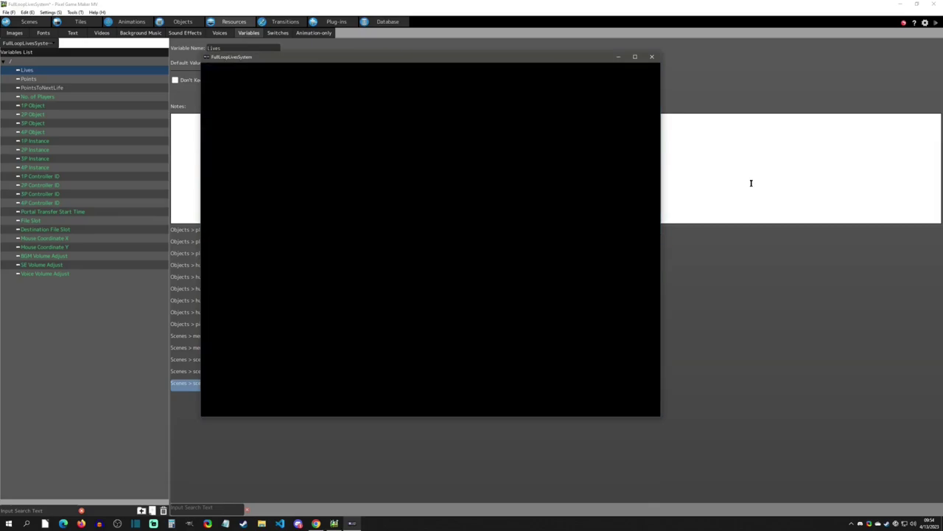
pyautogui.press('Right')
pyautogui.press('space')
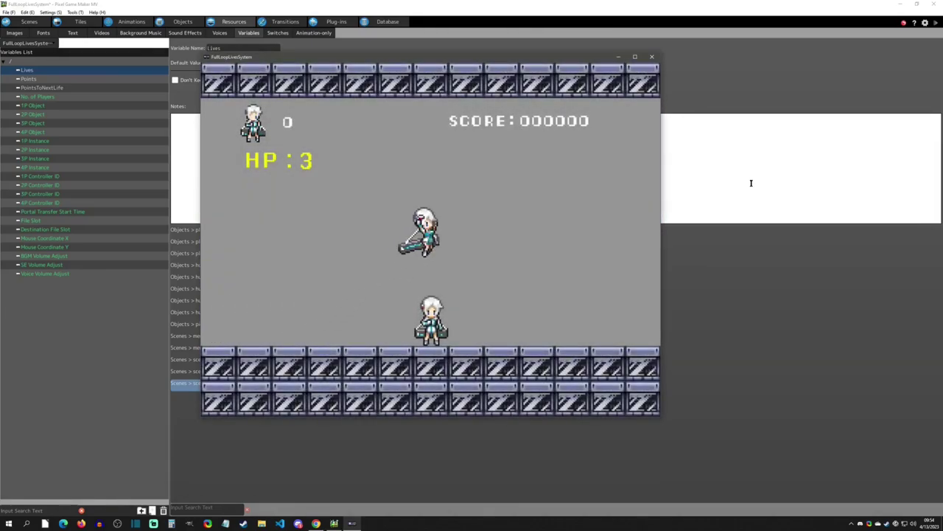
pyautogui.press('Left')
pyautogui.press('Right')
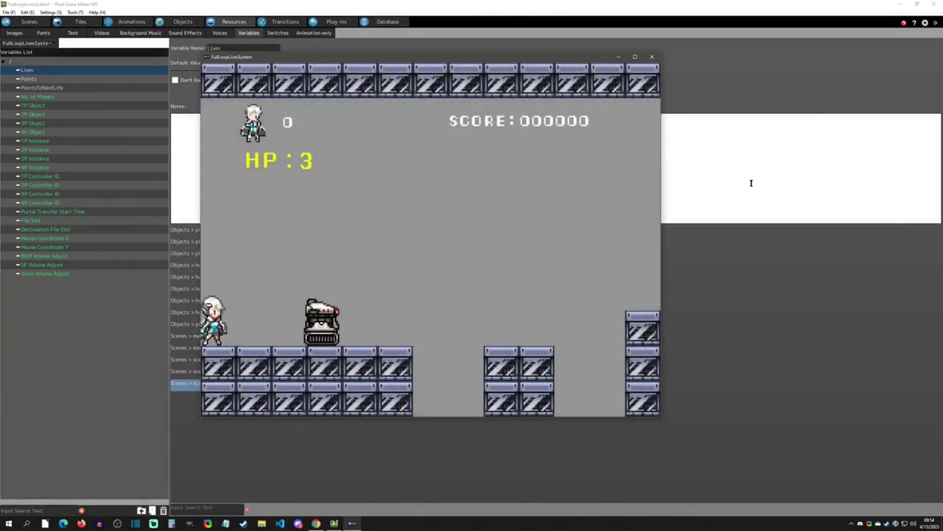
pyautogui.press('Right')
pyautogui.press('space')
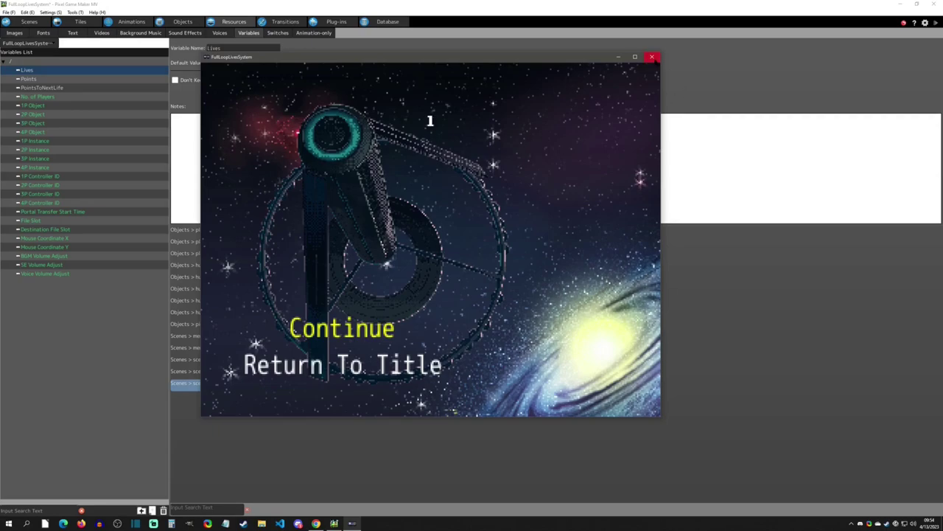
pyautogui.click(652, 57)
# Review the Timer Function action of gameover_input's start timer, and reopen its Show Text action for editing.
pyautogui.click(182, 22)
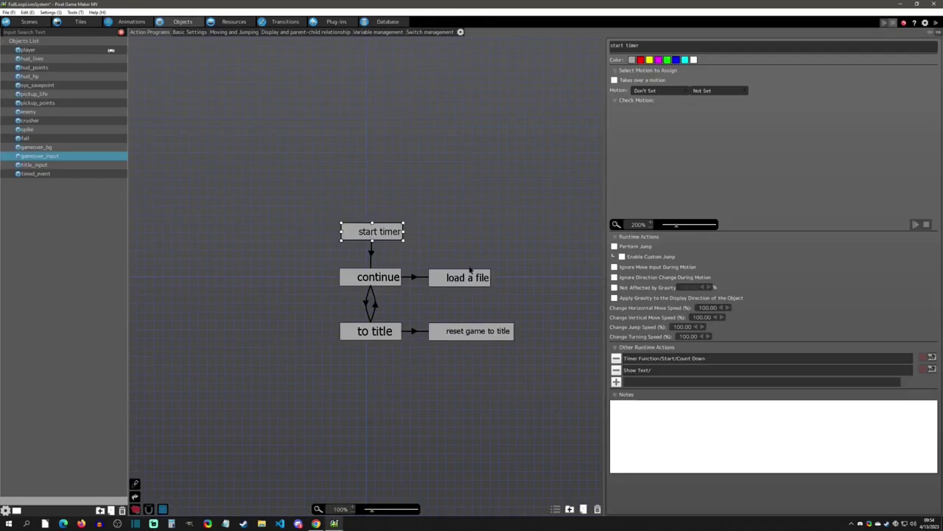
pyautogui.doubleClick(671, 358)
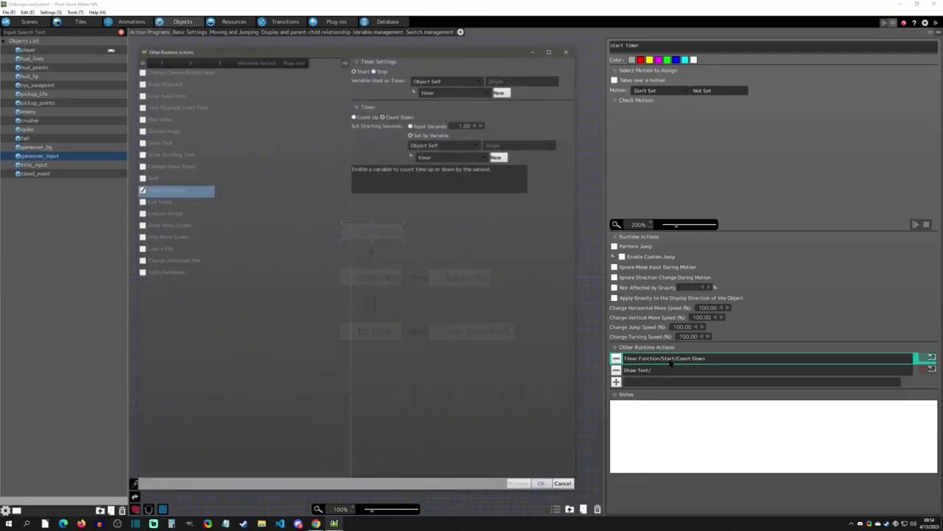
pyautogui.click(566, 58)
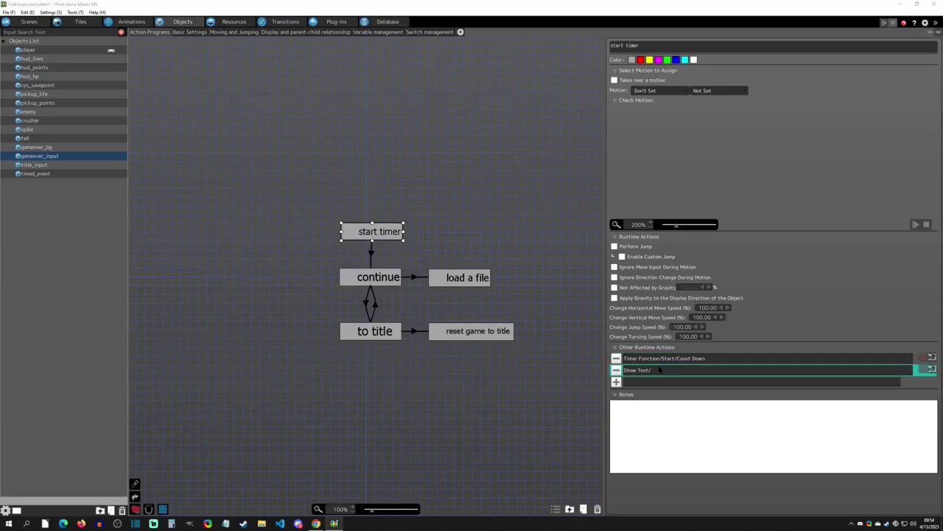
pyautogui.doubleClick(637, 370)
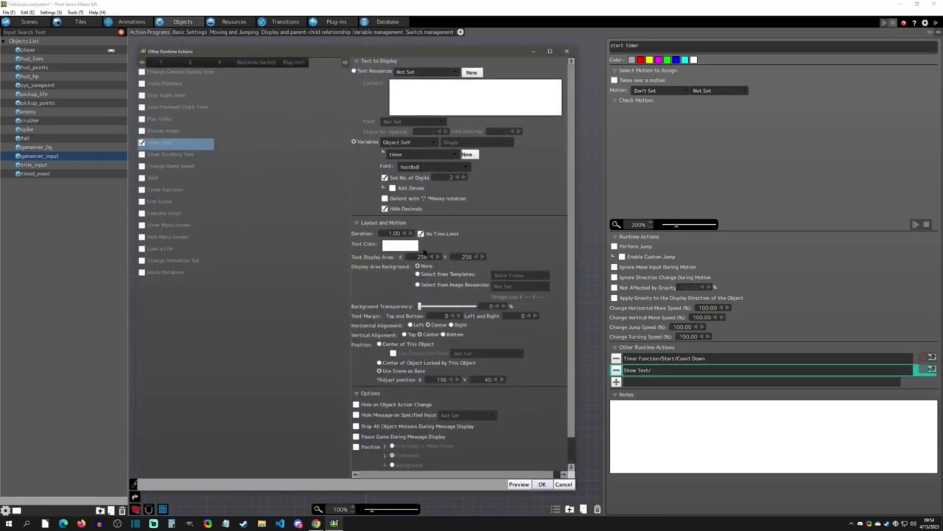
# Try font001 for the timer text and preview it.
pyautogui.click(417, 168)
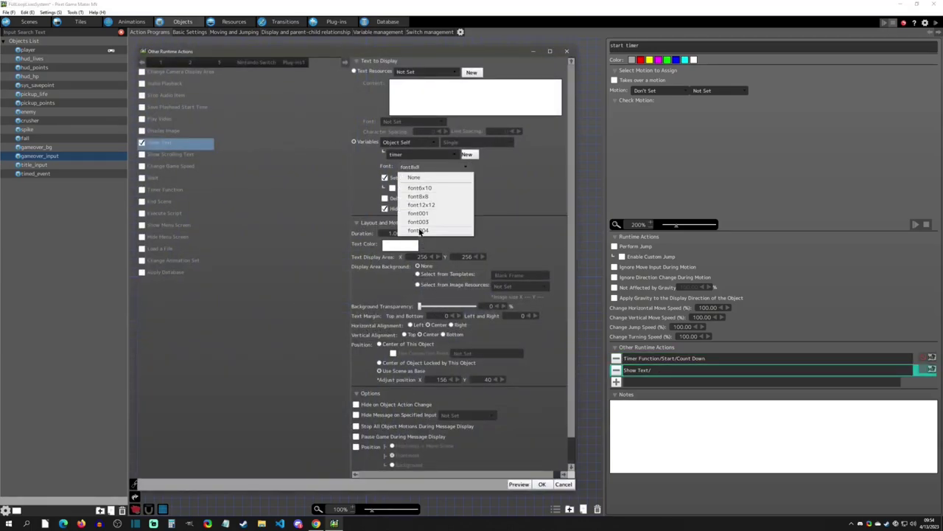
pyautogui.click(426, 215)
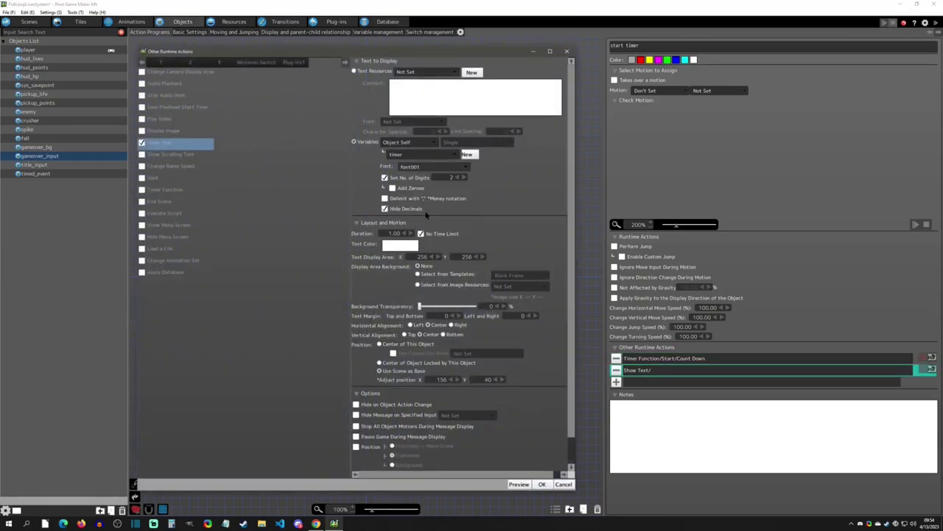
pyautogui.click(519, 485)
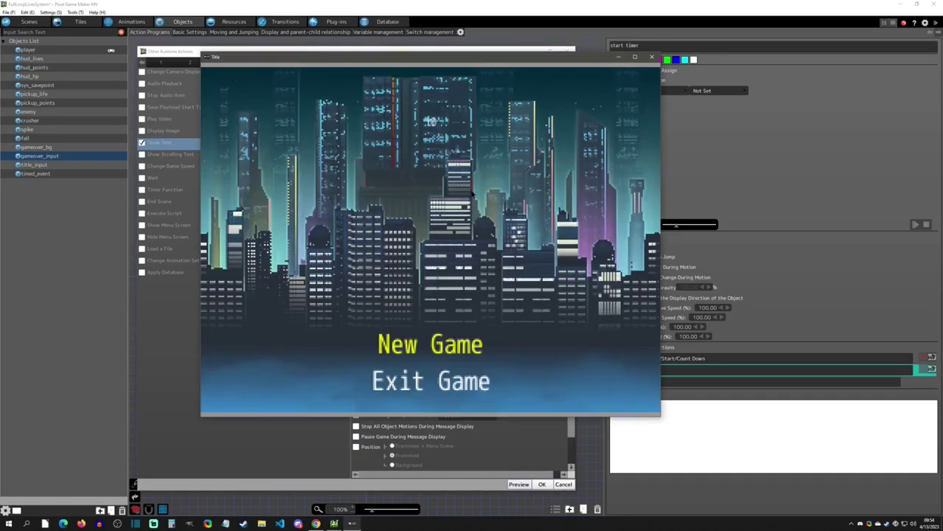
pyautogui.click(652, 57)
# Set the timer text's font to font004 and preview it.
pyautogui.click(425, 168)
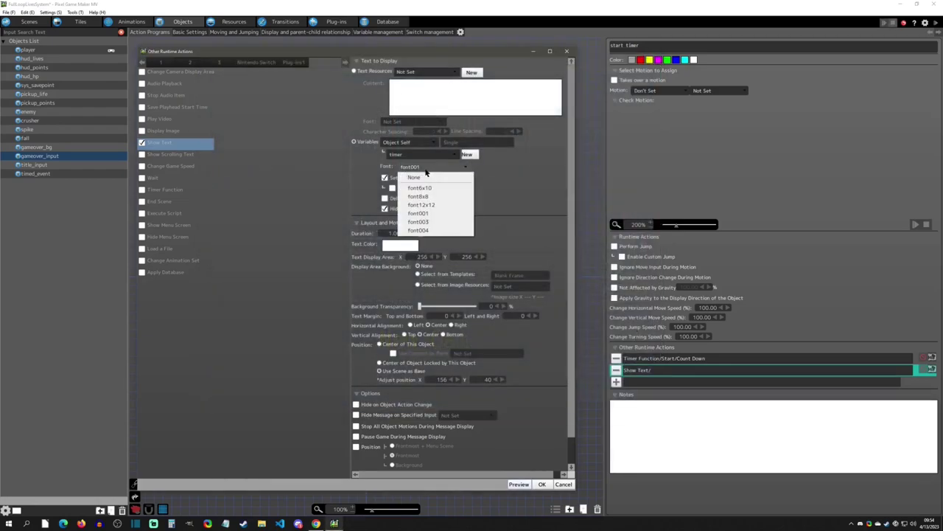
pyautogui.click(429, 230)
pyautogui.click(518, 484)
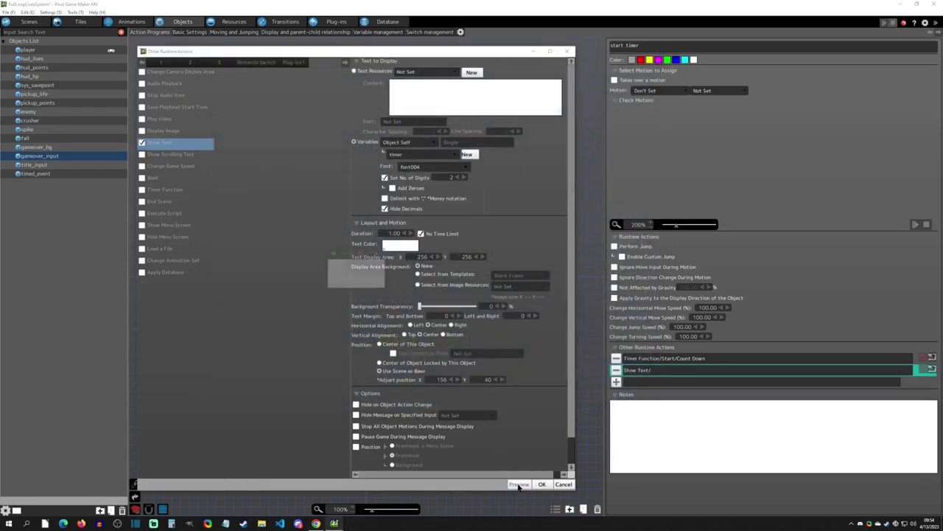